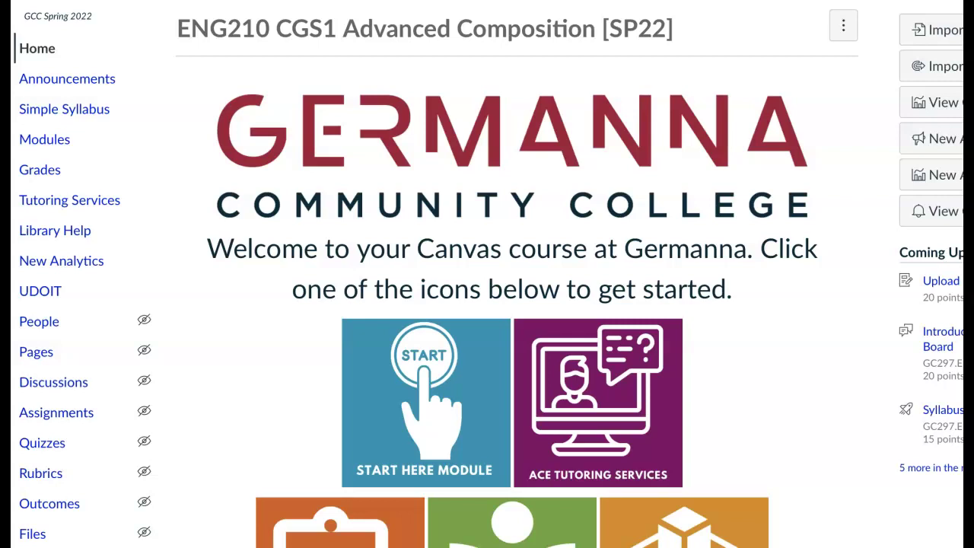
# Open the course Modules page and scroll through the Start Here and Introductions modules
pyautogui.click(45, 142)
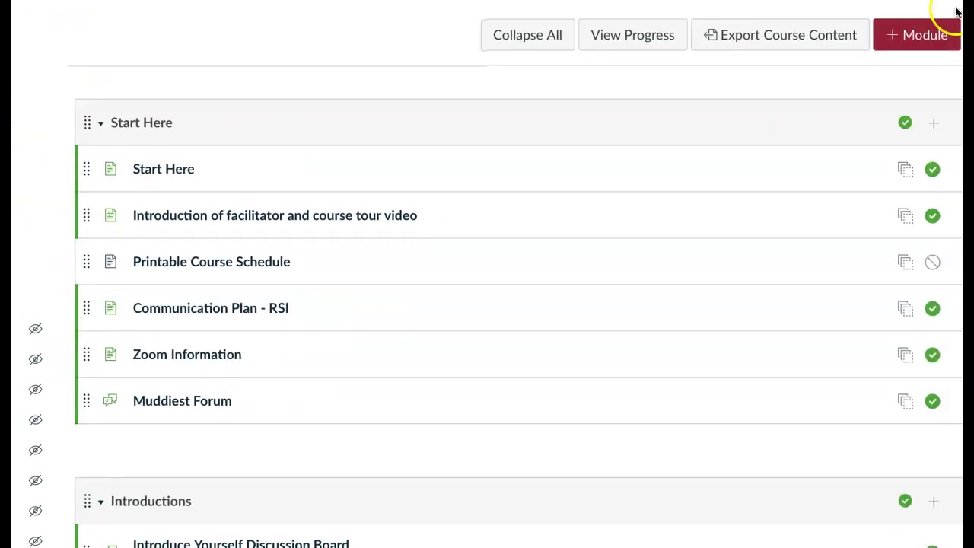
pyautogui.scroll(-1, 723, 156)
pyautogui.scroll(-1, 723, 156)
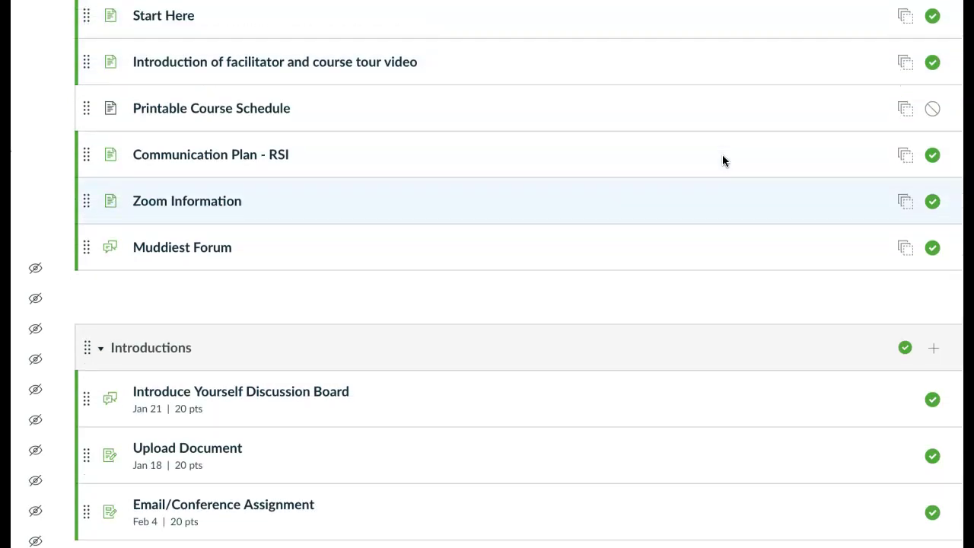
pyautogui.scroll(-4, 722, 156)
pyautogui.scroll(-1, 723, 160)
pyautogui.scroll(-1, 723, 160)
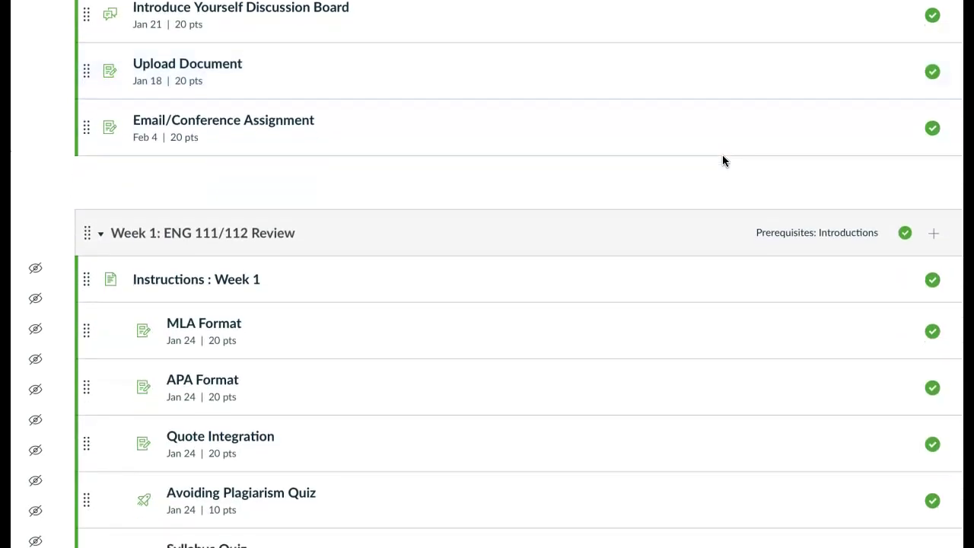
pyautogui.scroll(-1, 723, 160)
pyautogui.scroll(1, 723, 160)
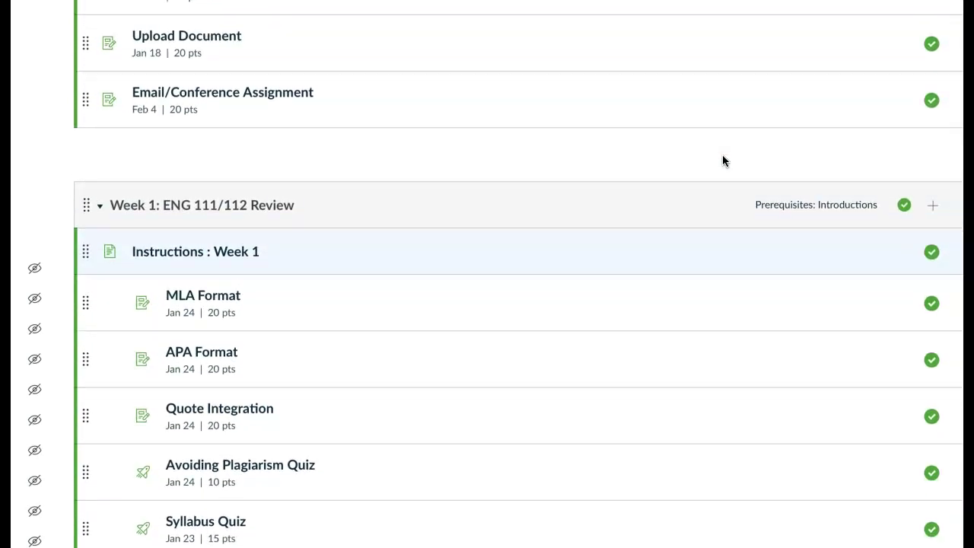
pyautogui.scroll(1, 722, 160)
pyautogui.scroll(1, 722, 160)
pyautogui.scroll(2, 722, 160)
pyautogui.scroll(2, 722, 160)
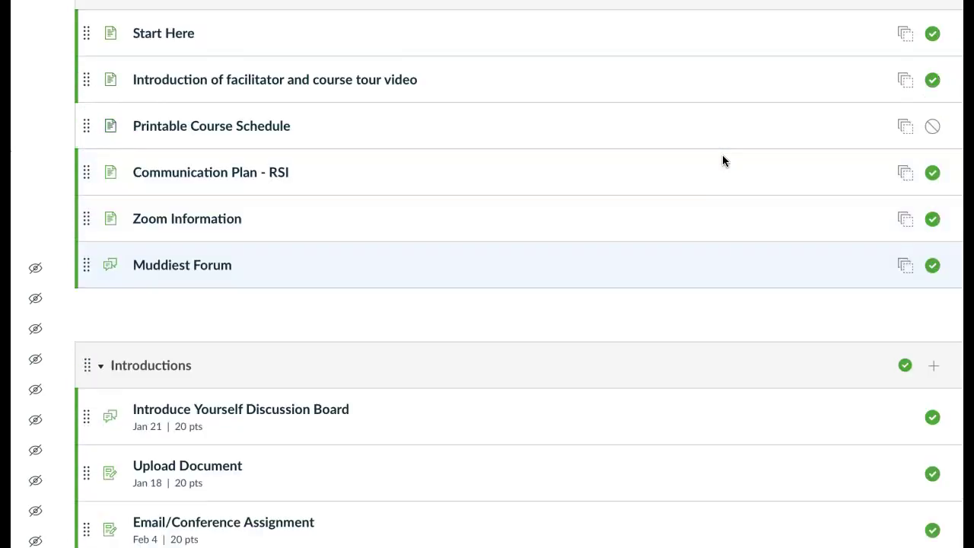
pyautogui.scroll(1, 722, 160)
pyautogui.scroll(-1, 722, 160)
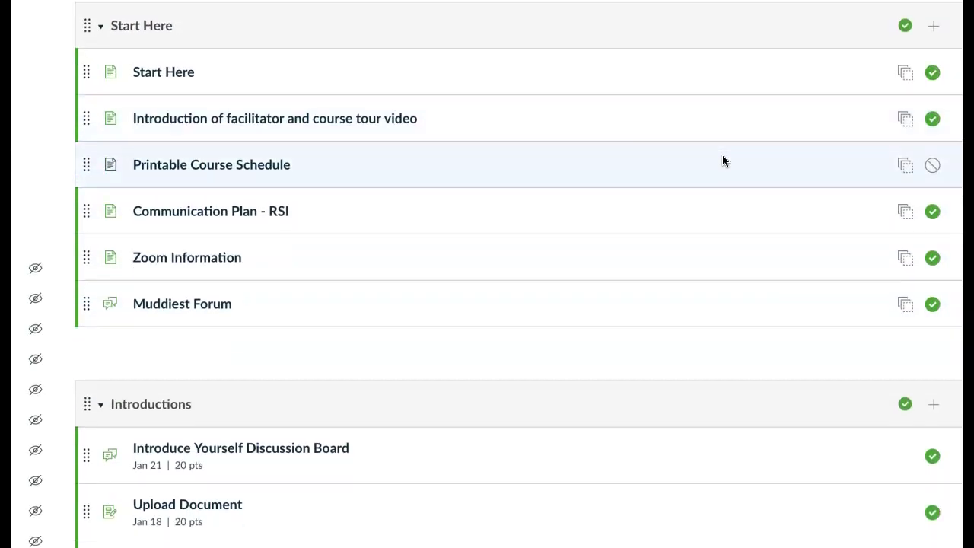
pyautogui.scroll(-1, 511, 282)
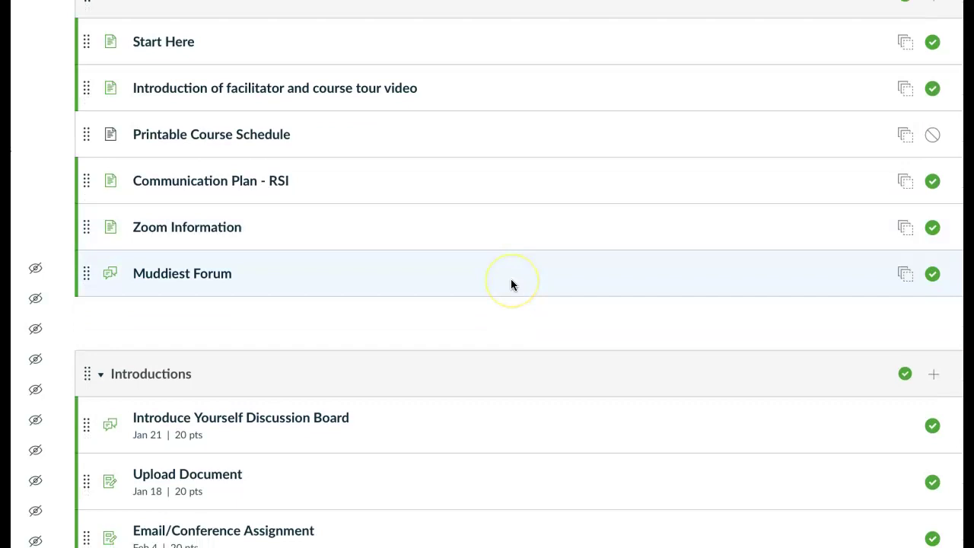
pyautogui.scroll(-1, 510, 279)
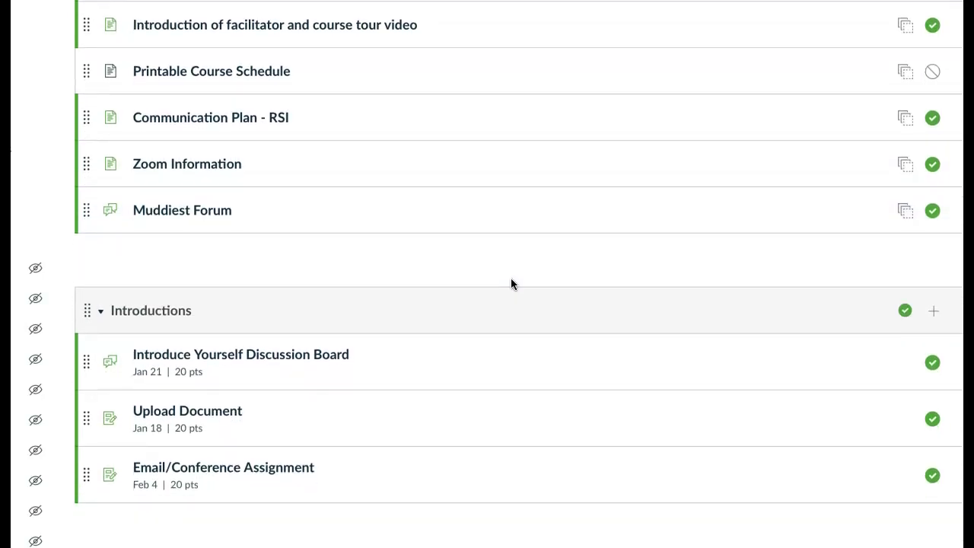
# Review the Week 1: ENG 111/112 Review module's instructions, format assignments and quizzes
pyautogui.click(455, 370)
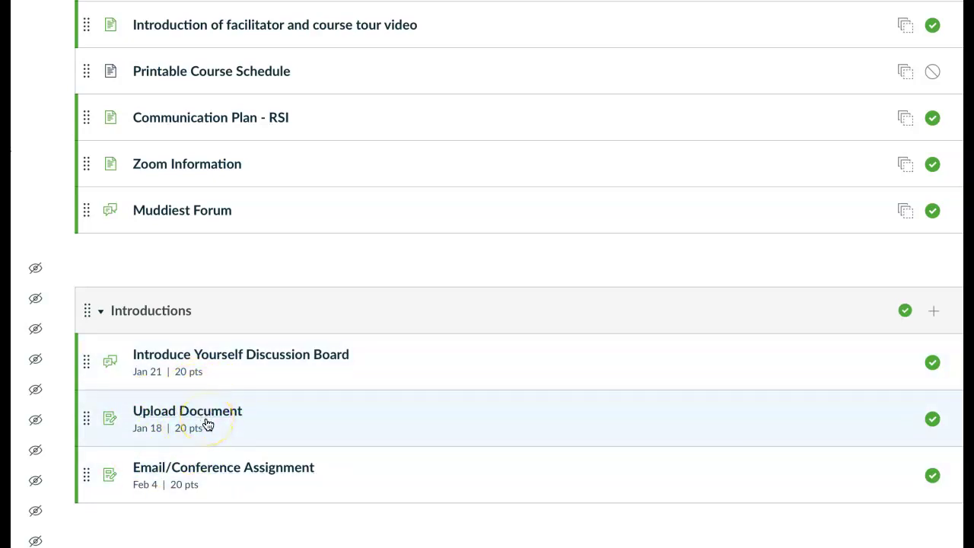
pyautogui.click(206, 431)
pyautogui.scroll(-1, 198, 443)
pyautogui.scroll(-1, 197, 446)
pyautogui.scroll(-4, 198, 446)
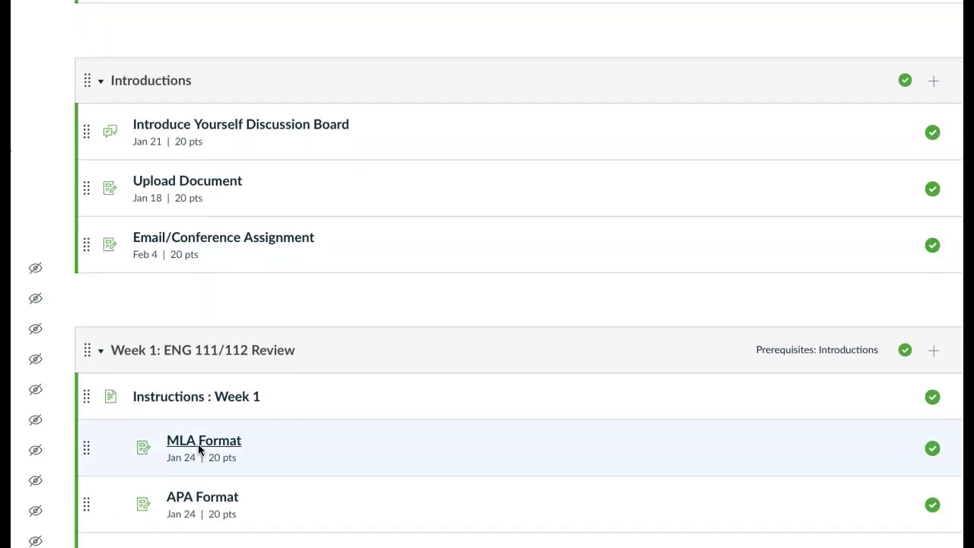
pyautogui.scroll(-2, 198, 446)
pyautogui.scroll(-2, 199, 449)
pyautogui.scroll(-1, 200, 449)
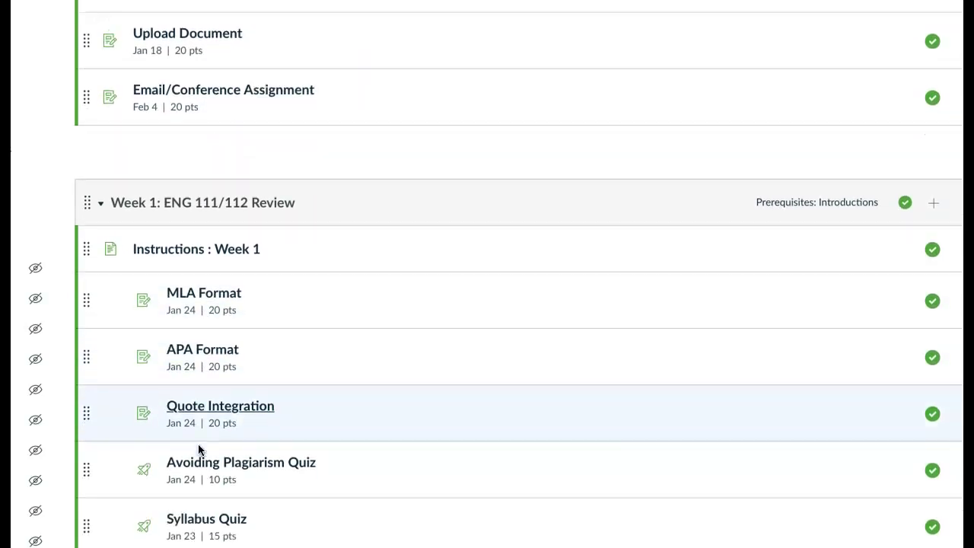
pyautogui.scroll(1, 199, 449)
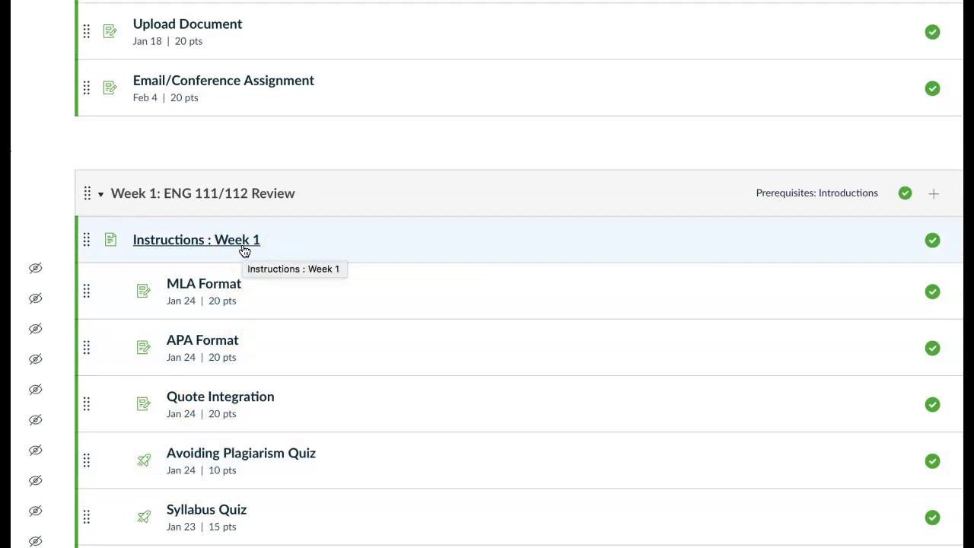
# Read the Instructions : Week 1 page's schedule, Friday class plan, assignments due and next week's readings
pyautogui.click(244, 250)
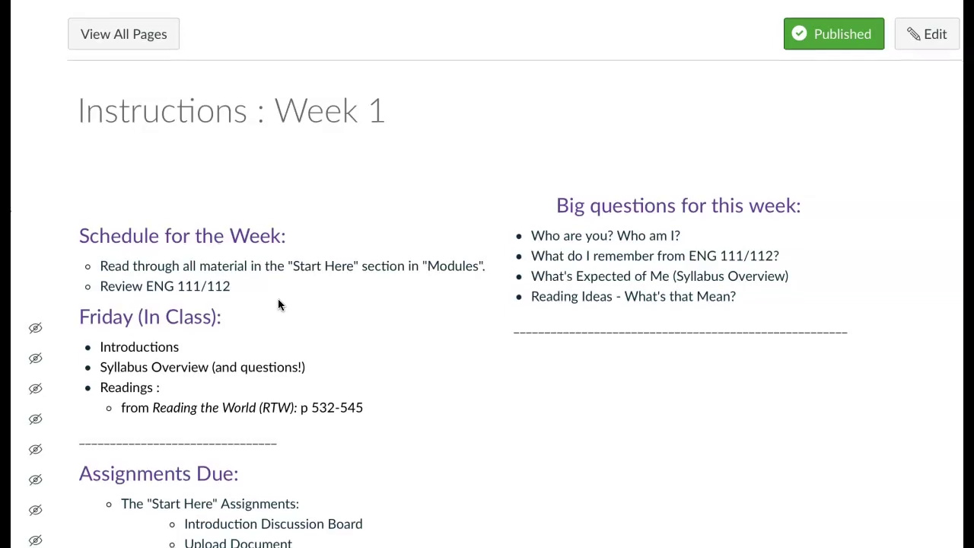
pyautogui.scroll(-1, 278, 305)
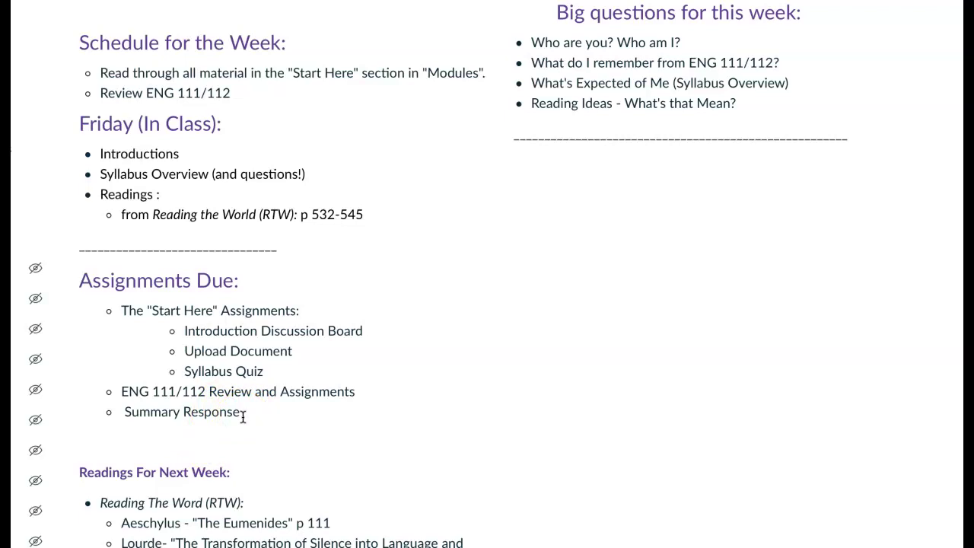
pyautogui.scroll(-1, 243, 416)
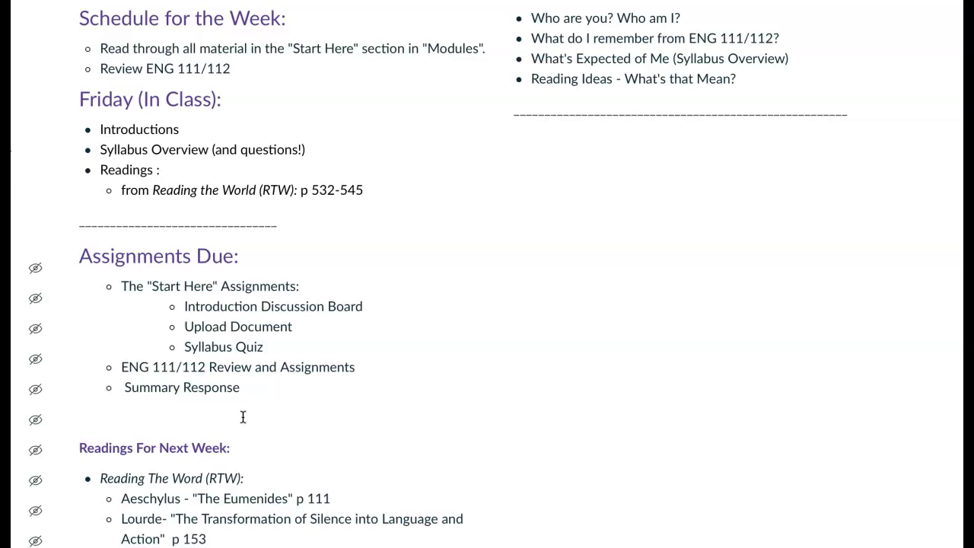
pyautogui.scroll(-1, 242, 417)
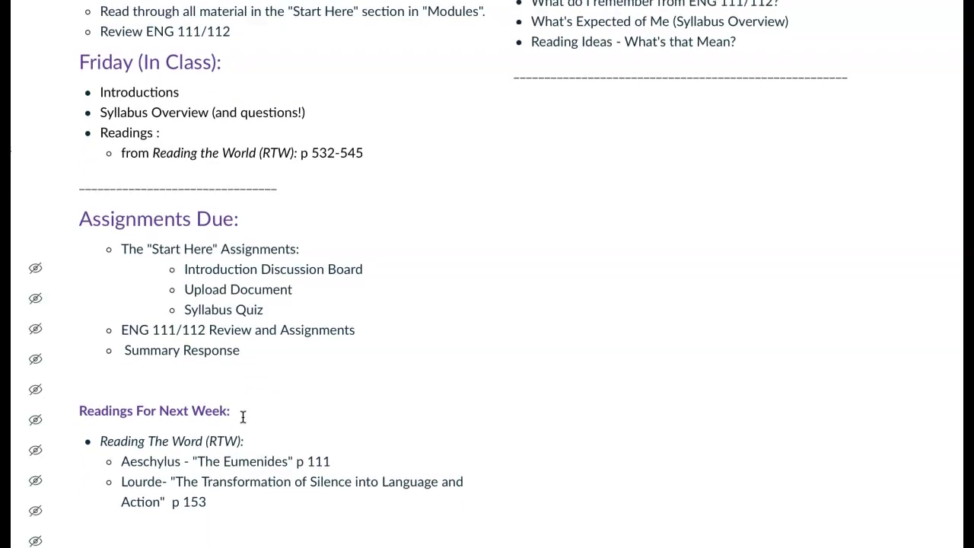
pyautogui.scroll(2, 243, 417)
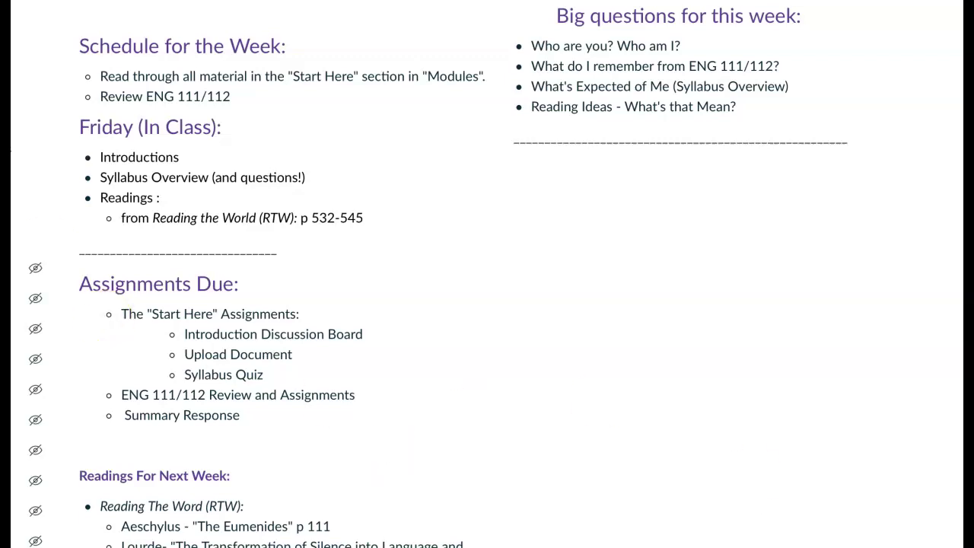
# Go back to the Modules list and publish the Virtual Classroom module holding the Zoom link page
pyautogui.press('Tab')
pyautogui.press('Return')
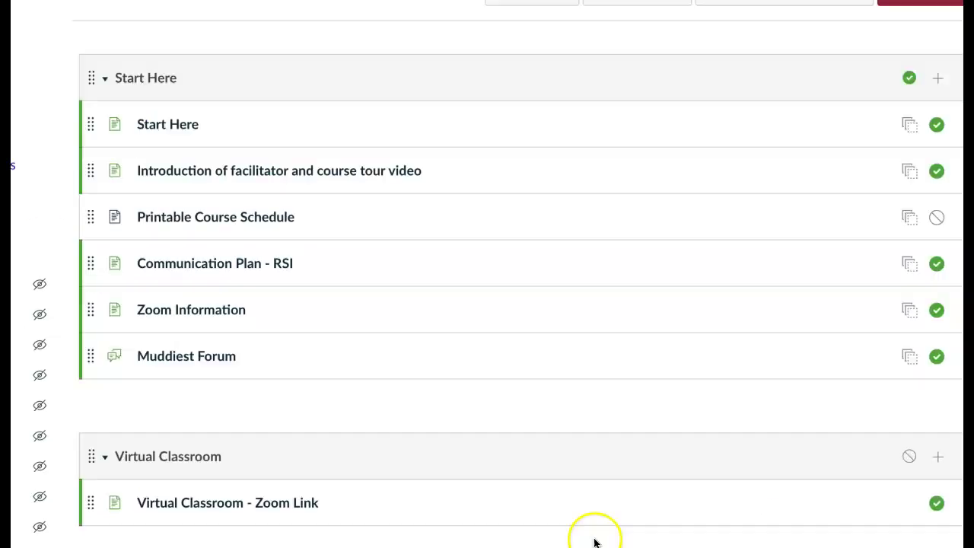
pyautogui.scroll(-2, 680, 481)
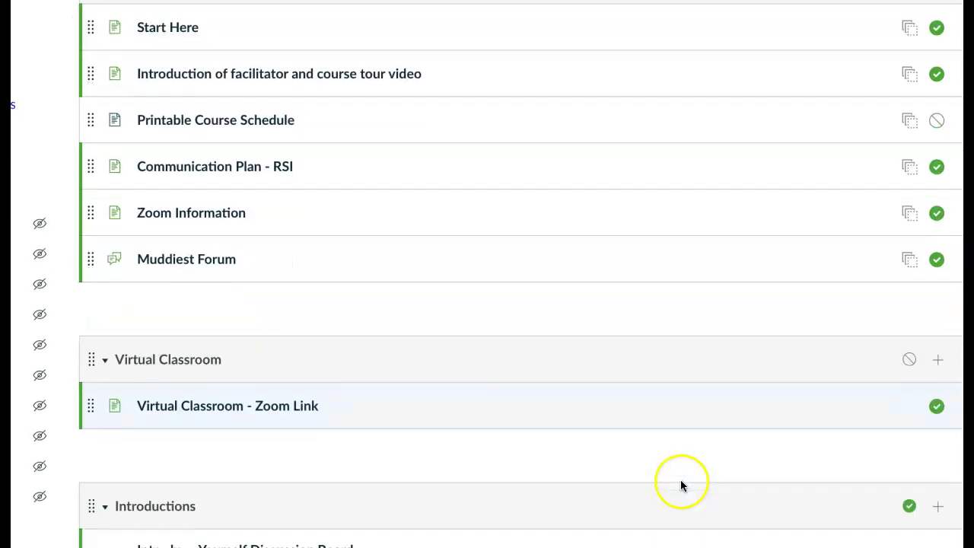
pyautogui.click(908, 360)
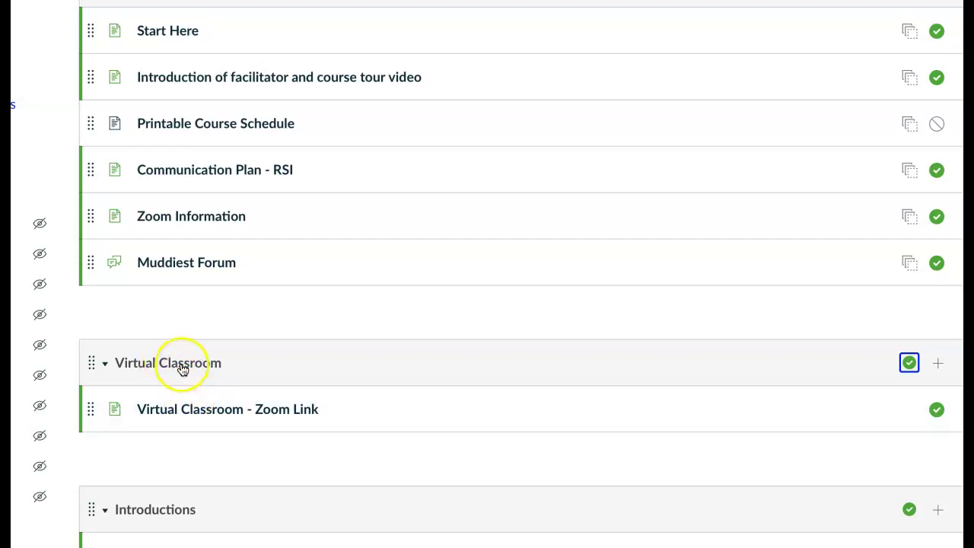
# View the Virtual Classroom - Zoom Link item with the class meeting link and meeting ID
pyautogui.click(184, 413)
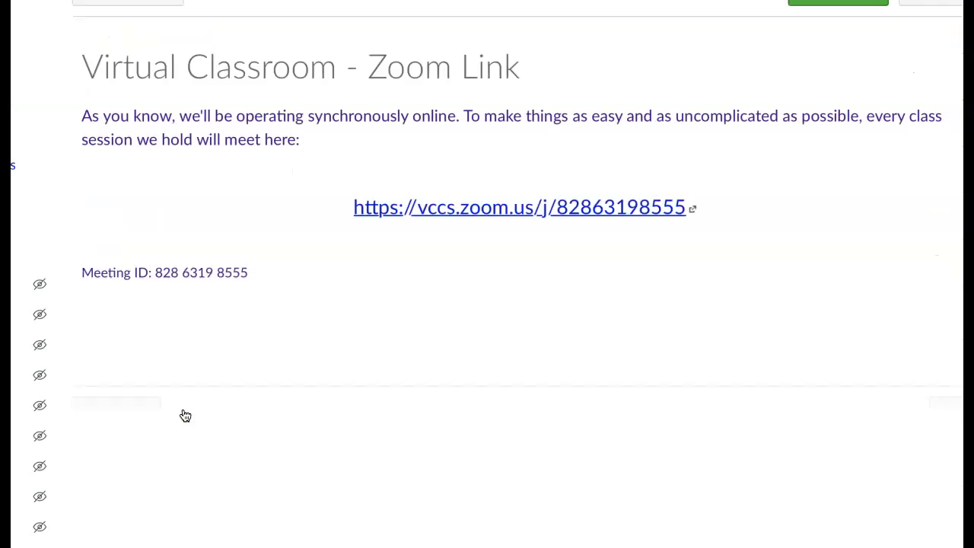